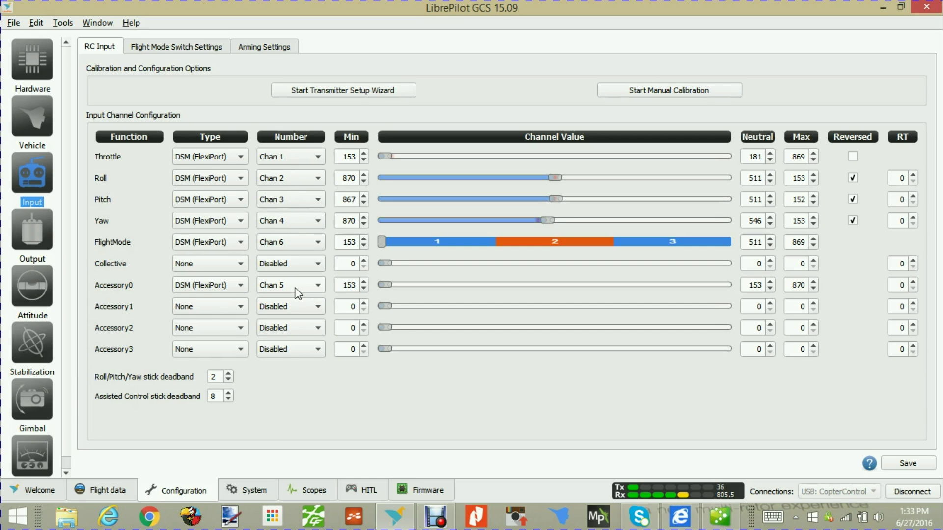
pyautogui.click(337, 295)
pyautogui.moveTo(391, 290)
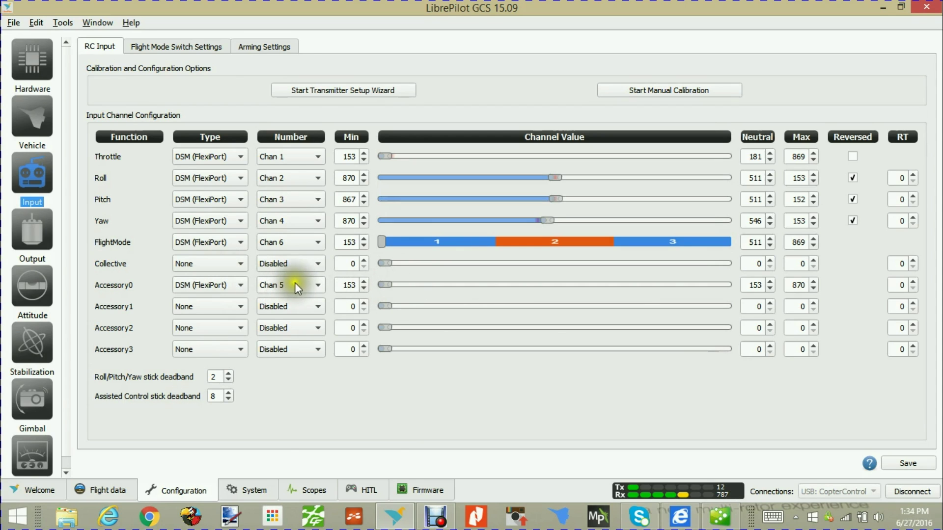
pyautogui.click(318, 285)
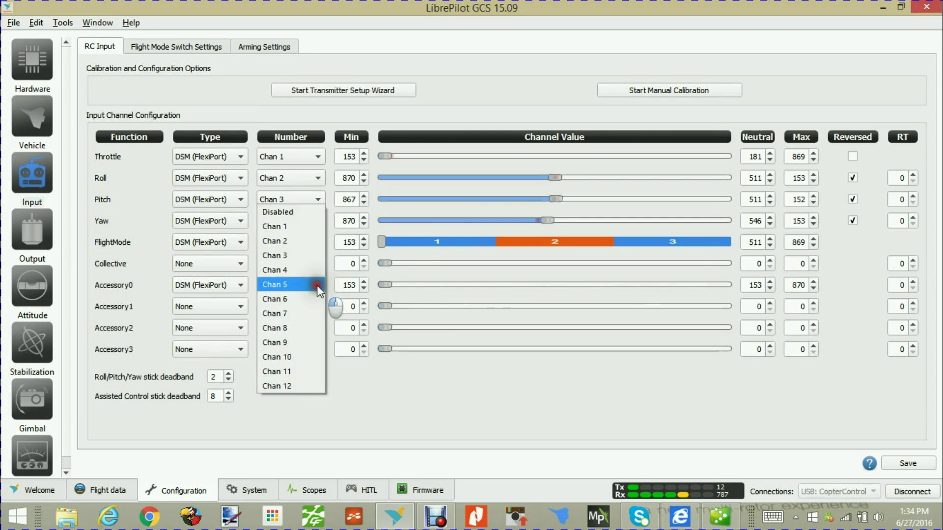
pyautogui.click(283, 286)
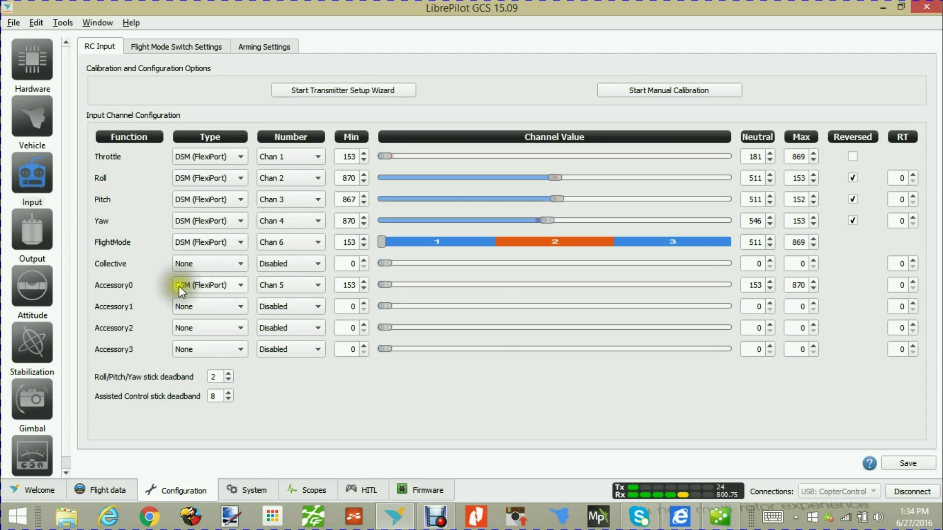
pyautogui.click(240, 283)
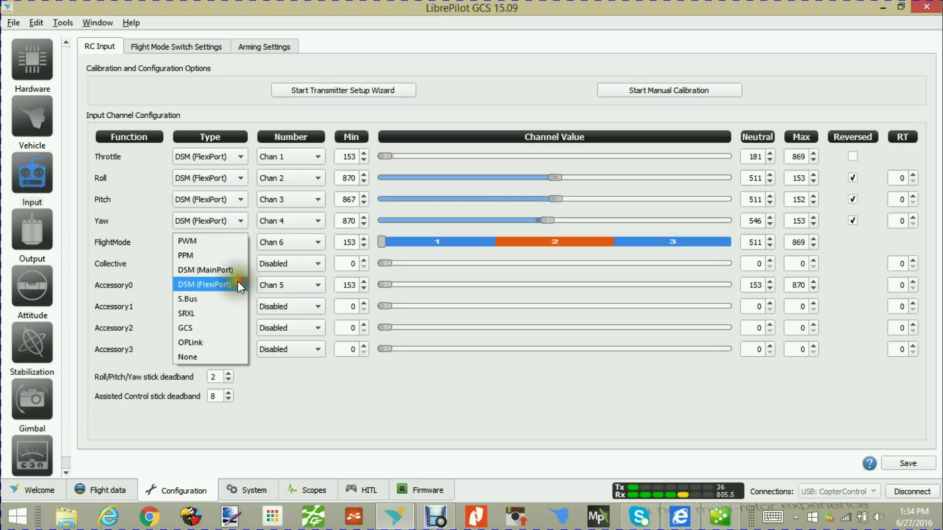
pyautogui.click(205, 285)
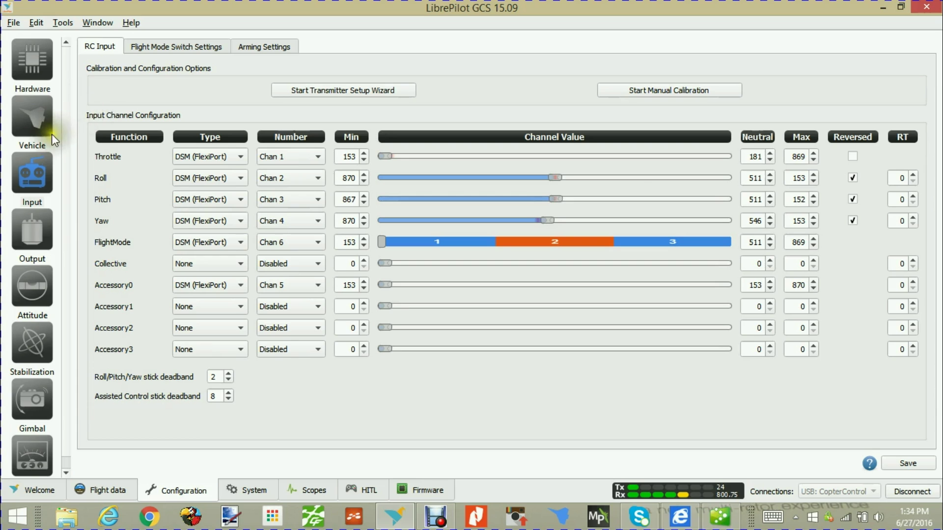
pyautogui.click(34, 62)
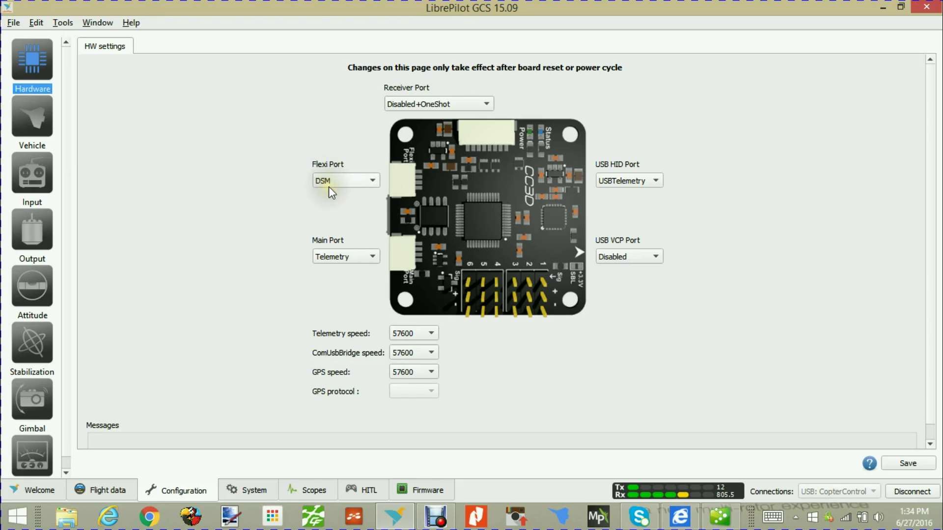
pyautogui.click(372, 181)
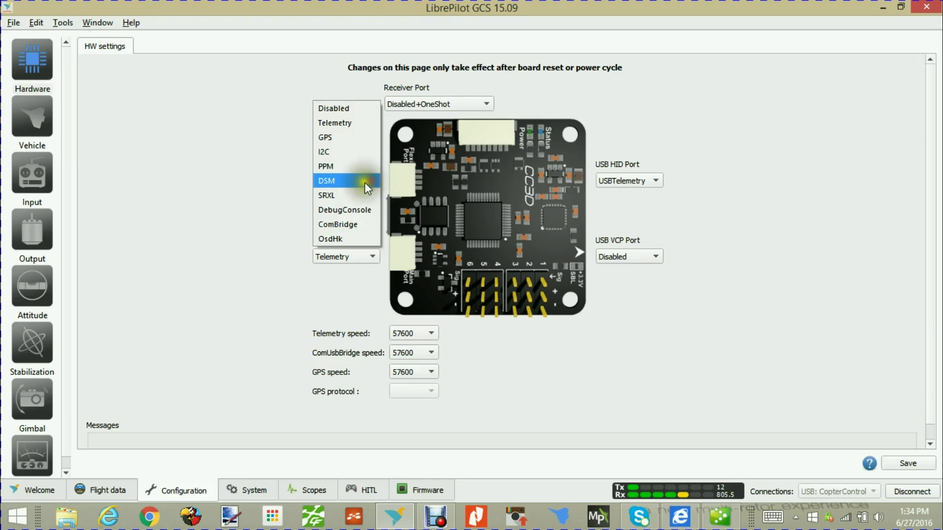
pyautogui.click(330, 181)
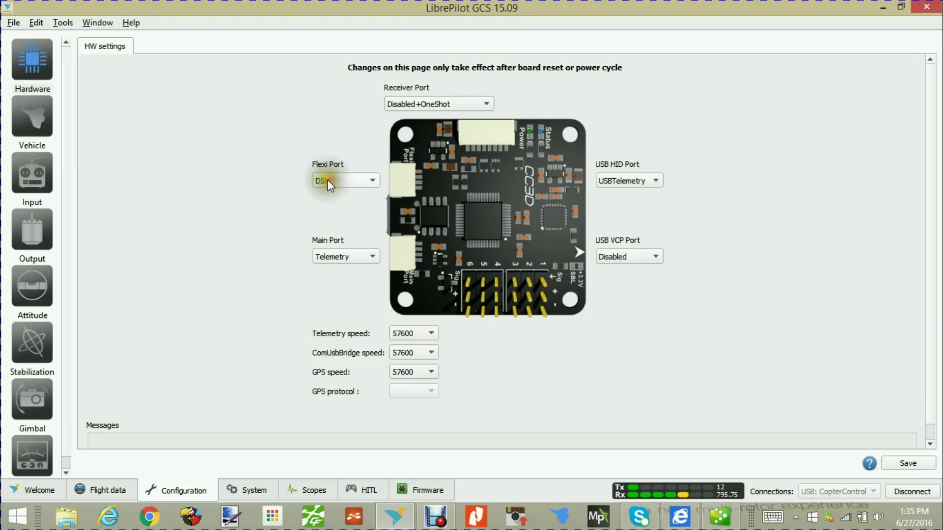
pyautogui.click(41, 117)
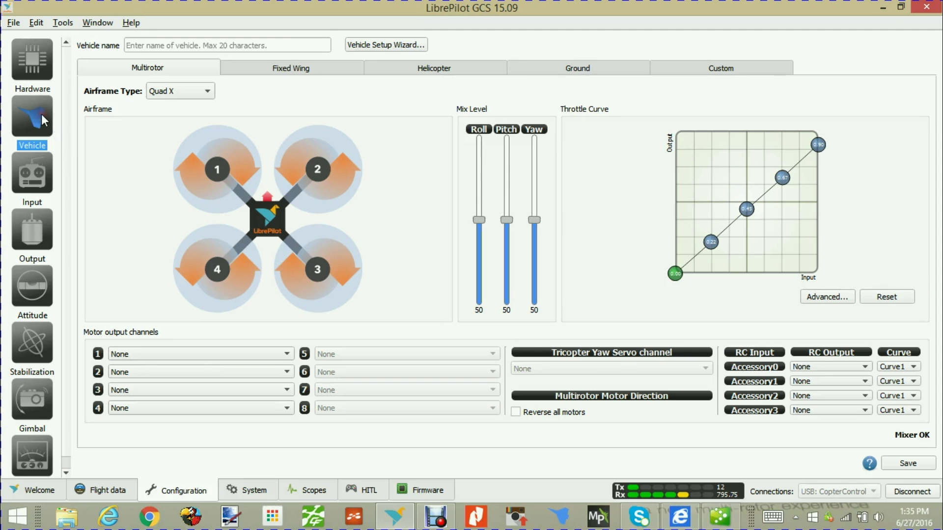
pyautogui.click(31, 169)
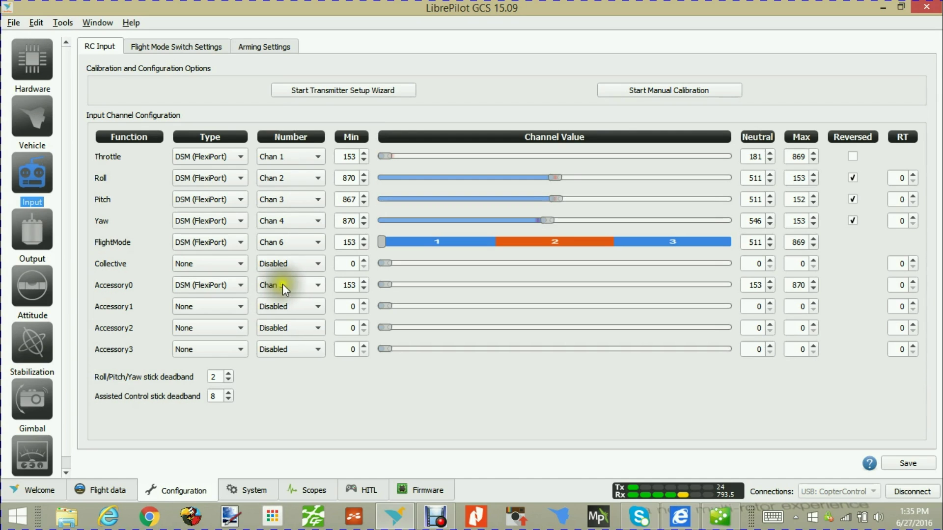
pyautogui.click(38, 118)
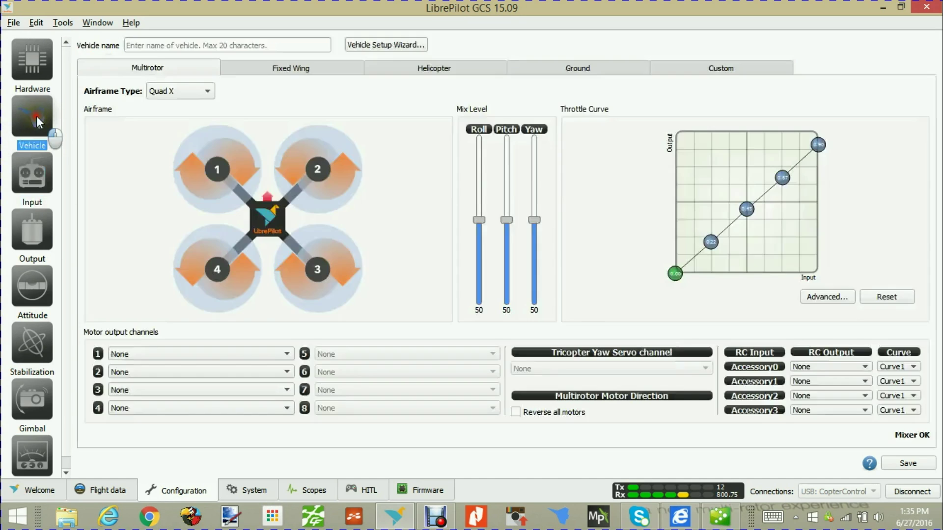
# In the custom mixer, set channel 5's type to Accessory0 and save the mixer settings.
pyautogui.click(726, 68)
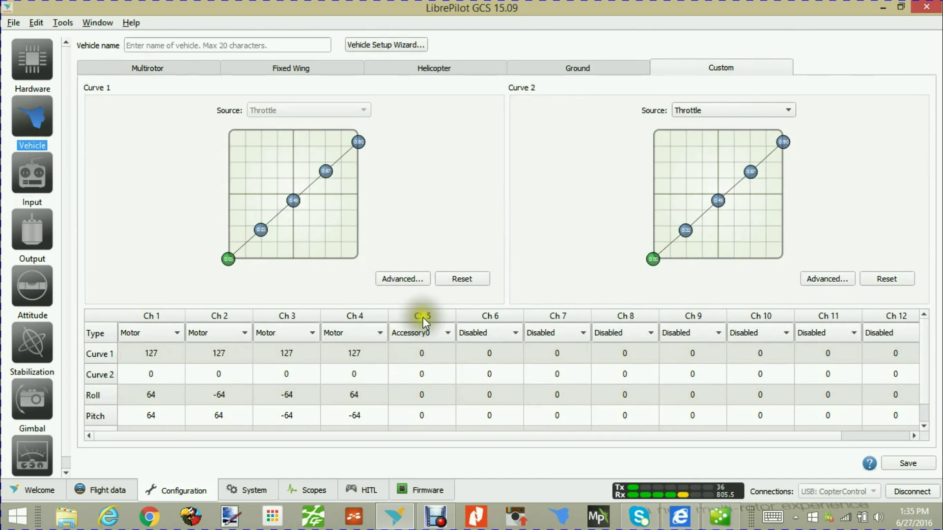
pyautogui.click(444, 333)
pyautogui.click(411, 229)
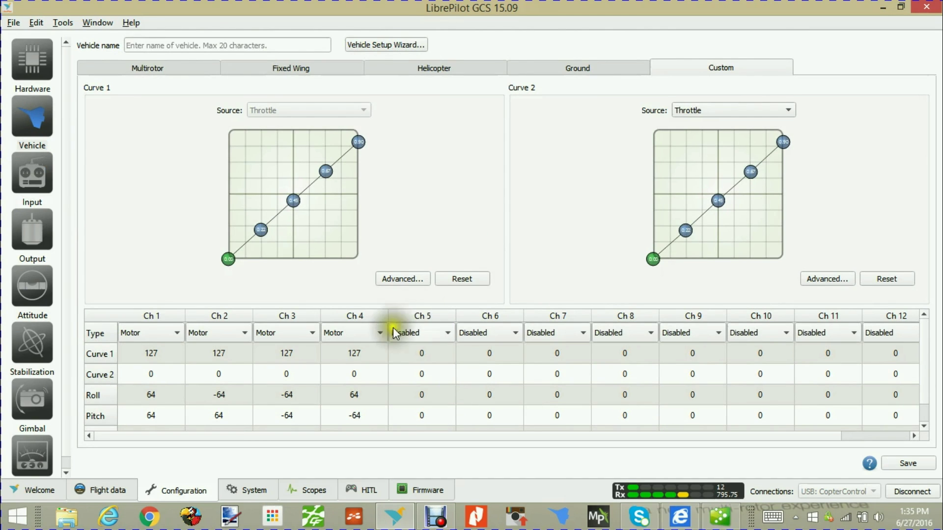
pyautogui.click(447, 333)
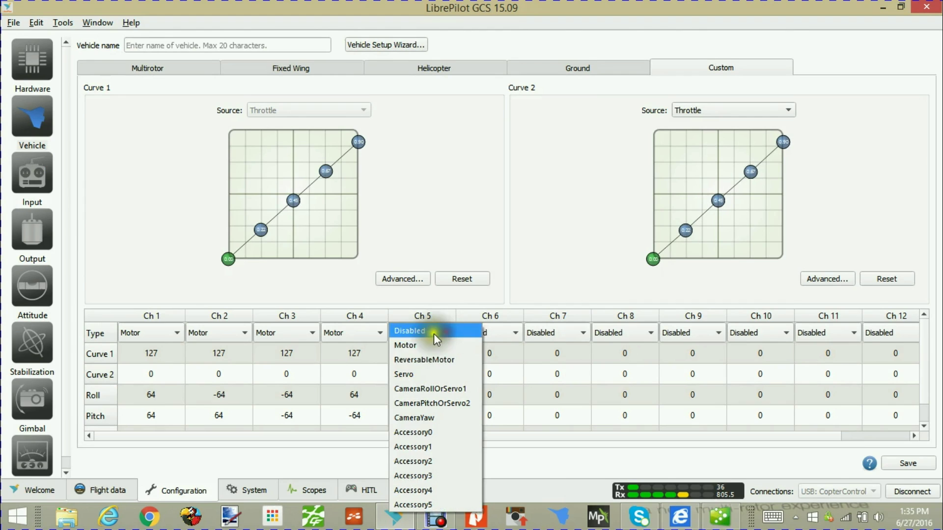
pyautogui.click(433, 434)
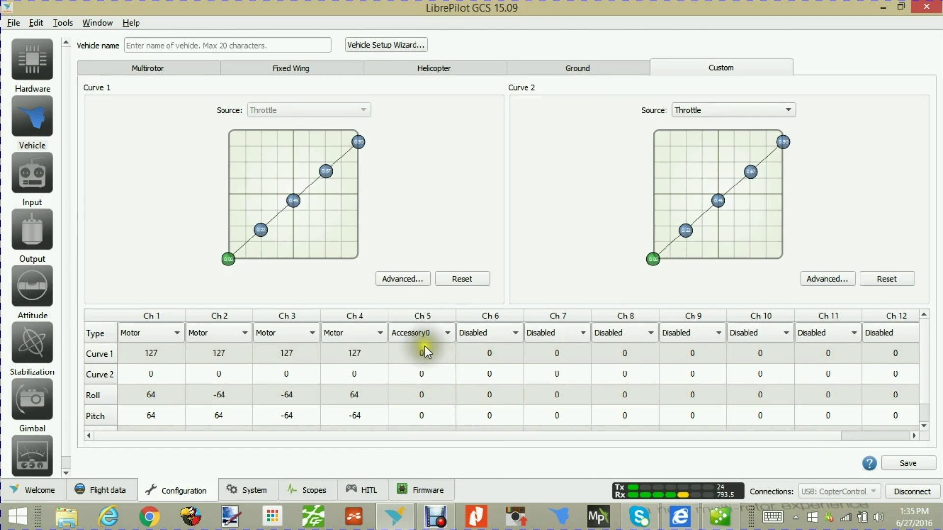
pyautogui.click(907, 465)
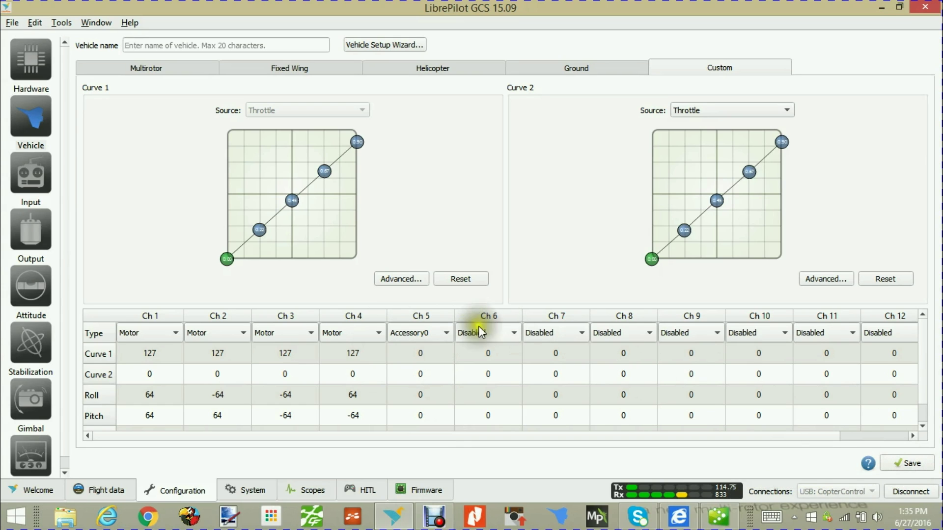
# Save the RC input configuration to the board.
pyautogui.click(28, 167)
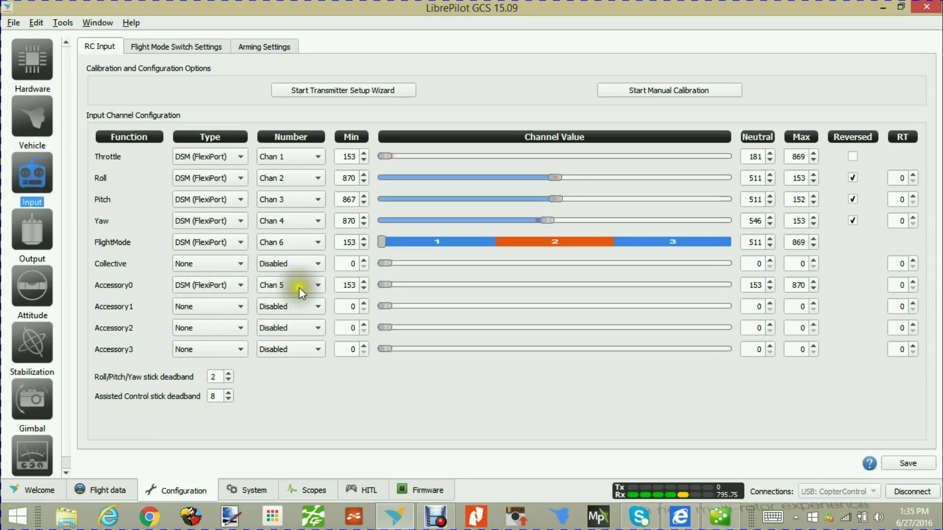
pyautogui.click(313, 284)
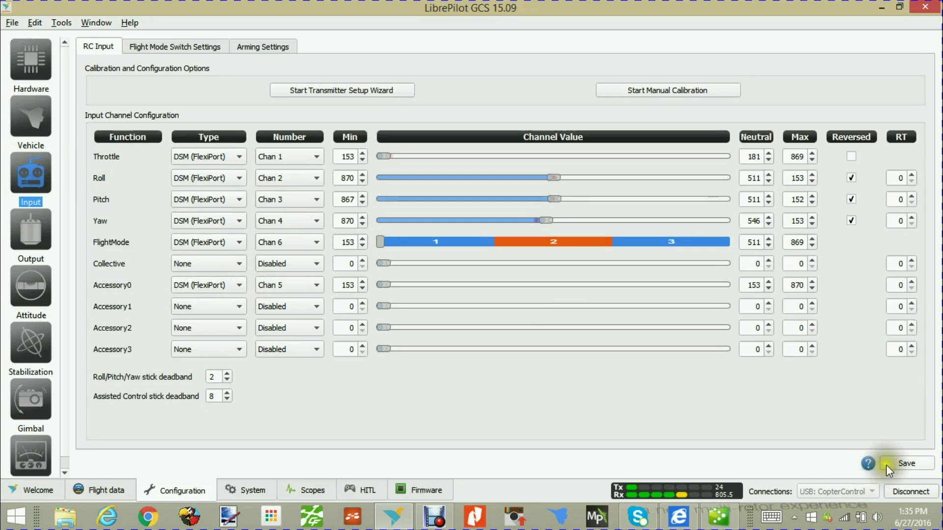
pyautogui.click(909, 465)
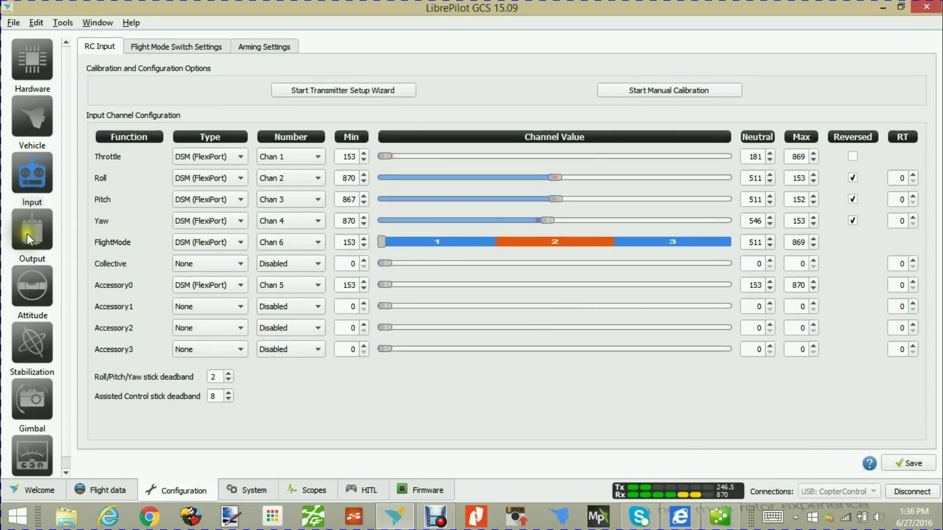
pyautogui.click(28, 239)
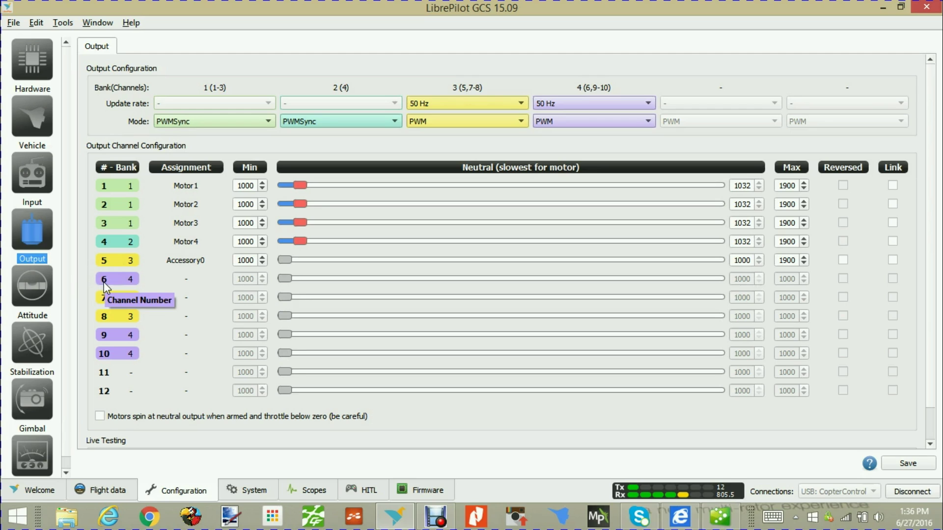
# Set channel 5's (Accessory0) maximum output to 1900 and save the output settings to the board.
pyautogui.click(111, 264)
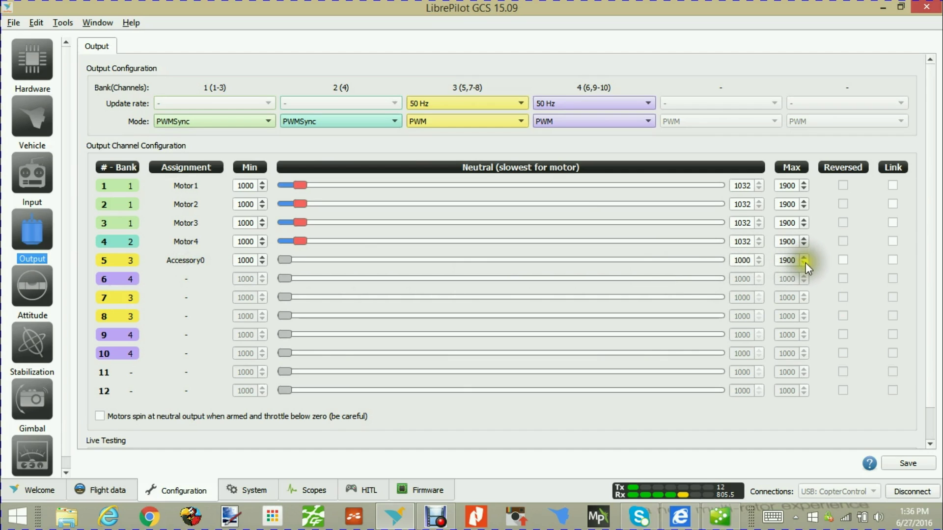
pyautogui.click(779, 261)
pyautogui.moveTo(779, 260); pyautogui.dragTo(797, 261)
pyautogui.write('100')
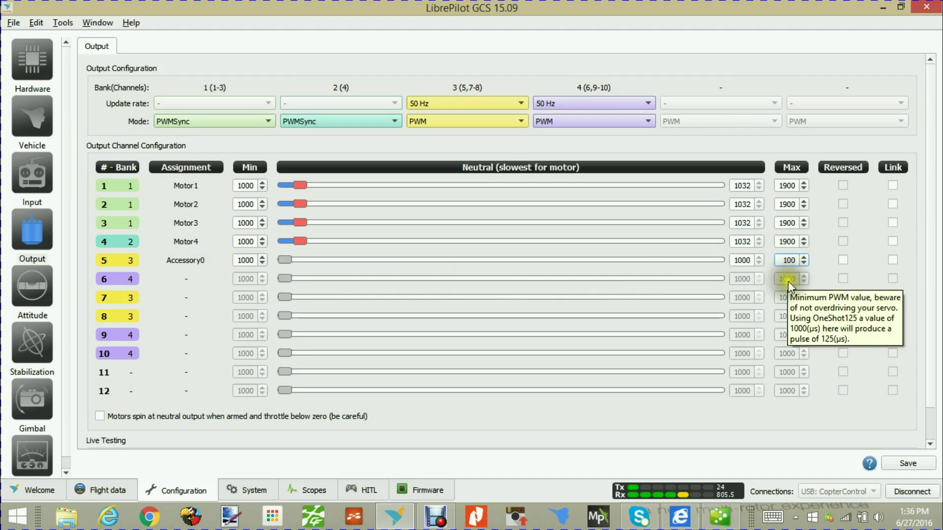
pyautogui.write('0')
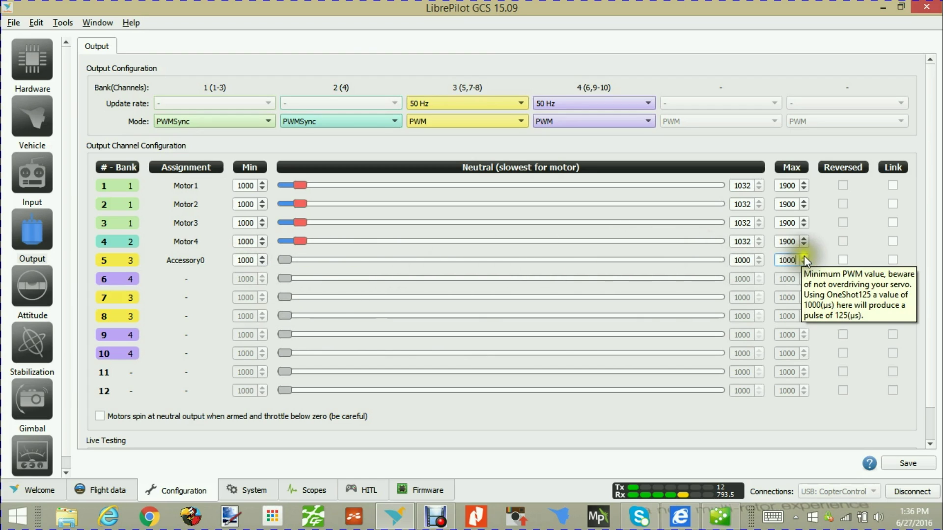
pyautogui.doubleClick(779, 261)
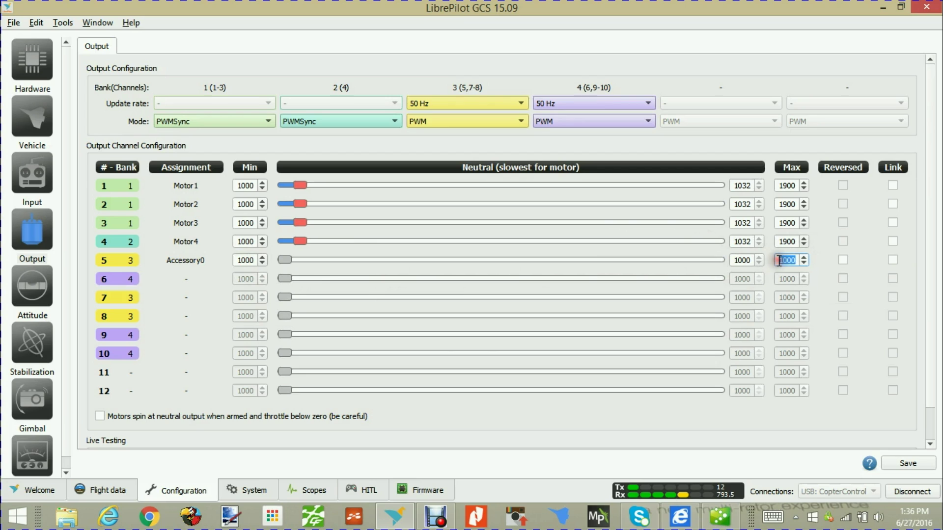
pyautogui.write('1900')
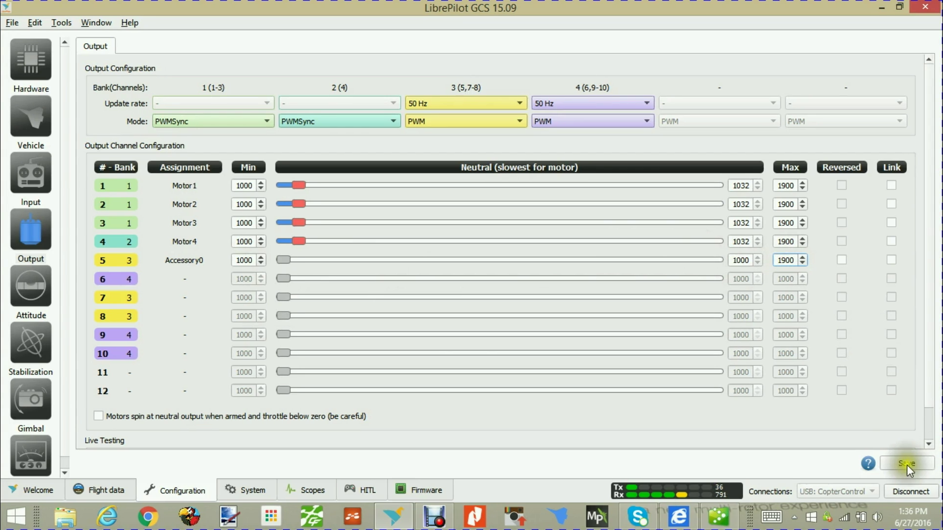
pyautogui.click(906, 464)
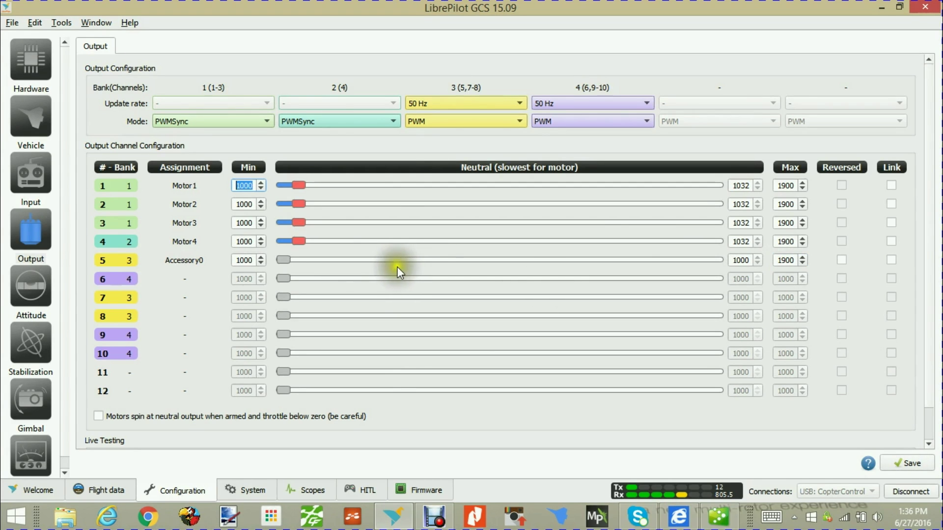
# On the RC input page, confirm the channel 5 switch moves Accessory0, then disconnect the CopterControl board.
pyautogui.click(42, 170)
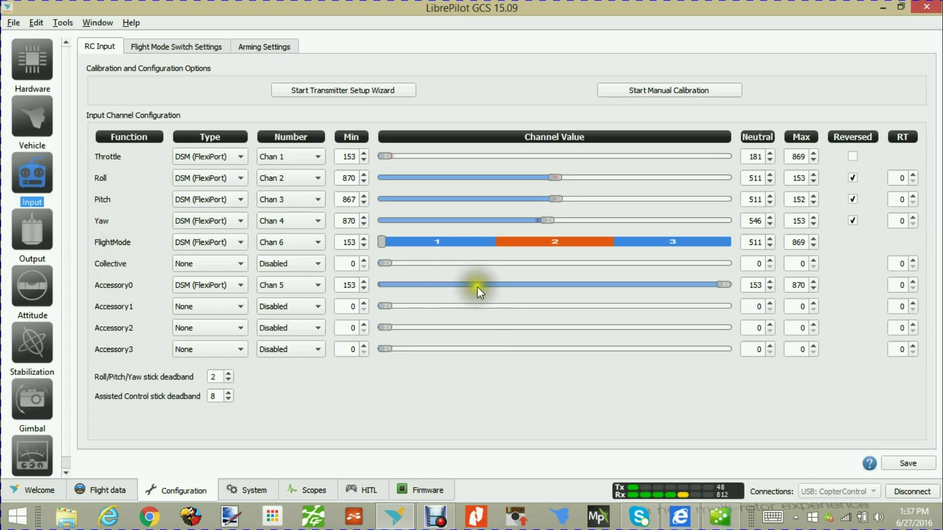
pyautogui.moveTo(472, 288)
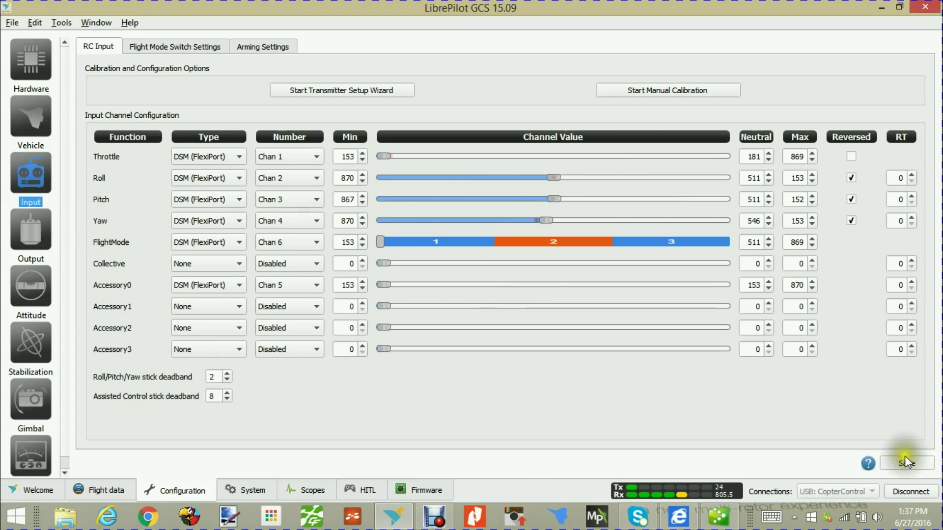
pyautogui.click(899, 492)
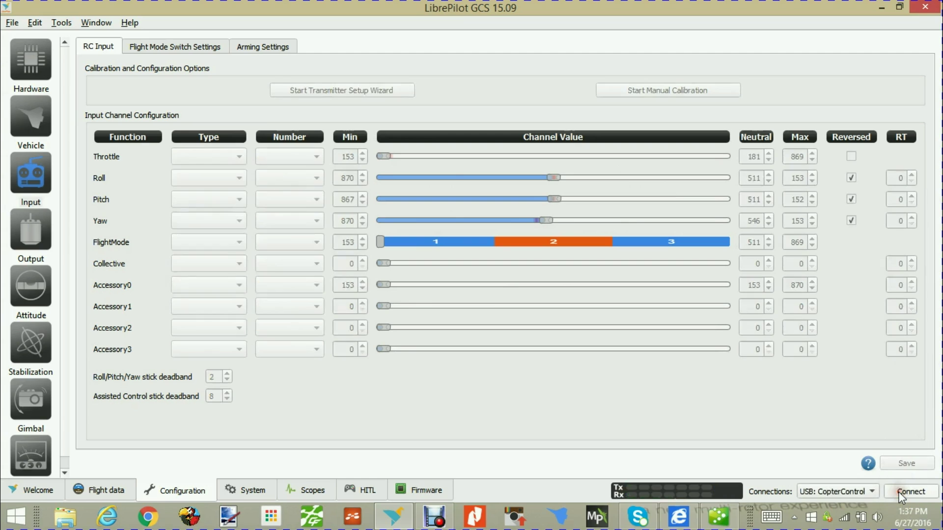